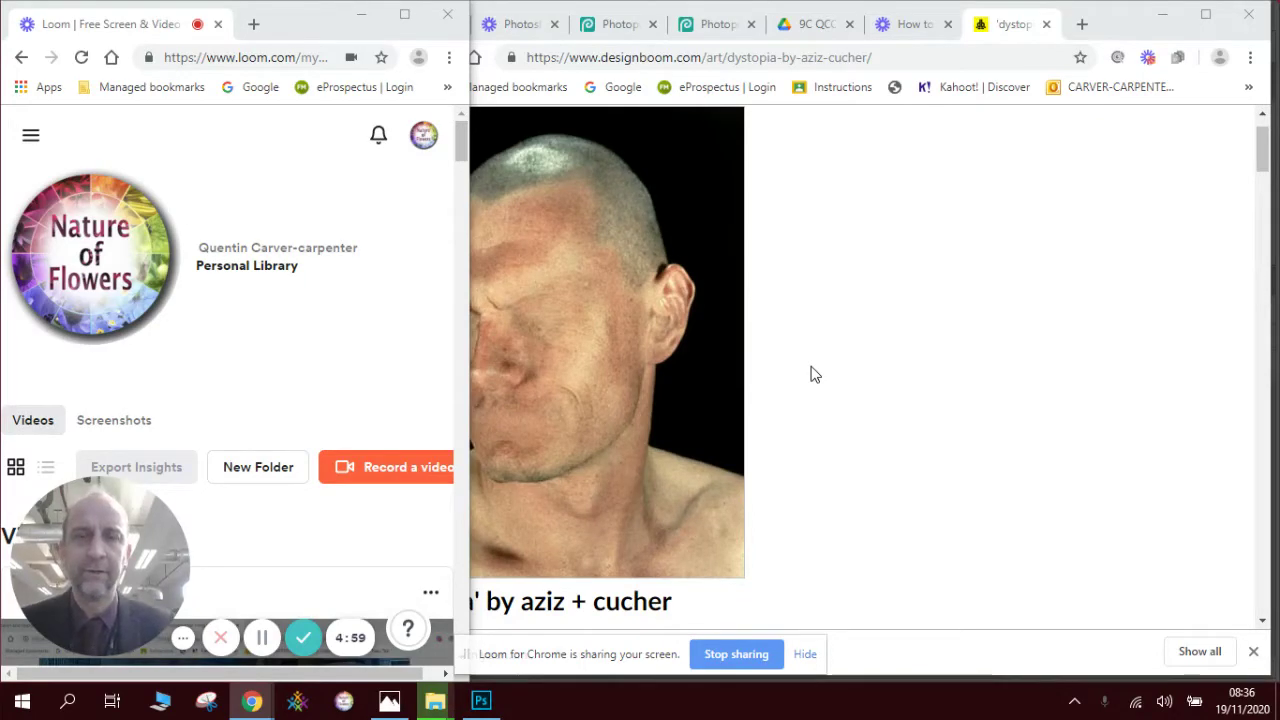
View the 'dystopia' portrait by aziz + cucher on the designboom page as the reference image
click(810, 374)
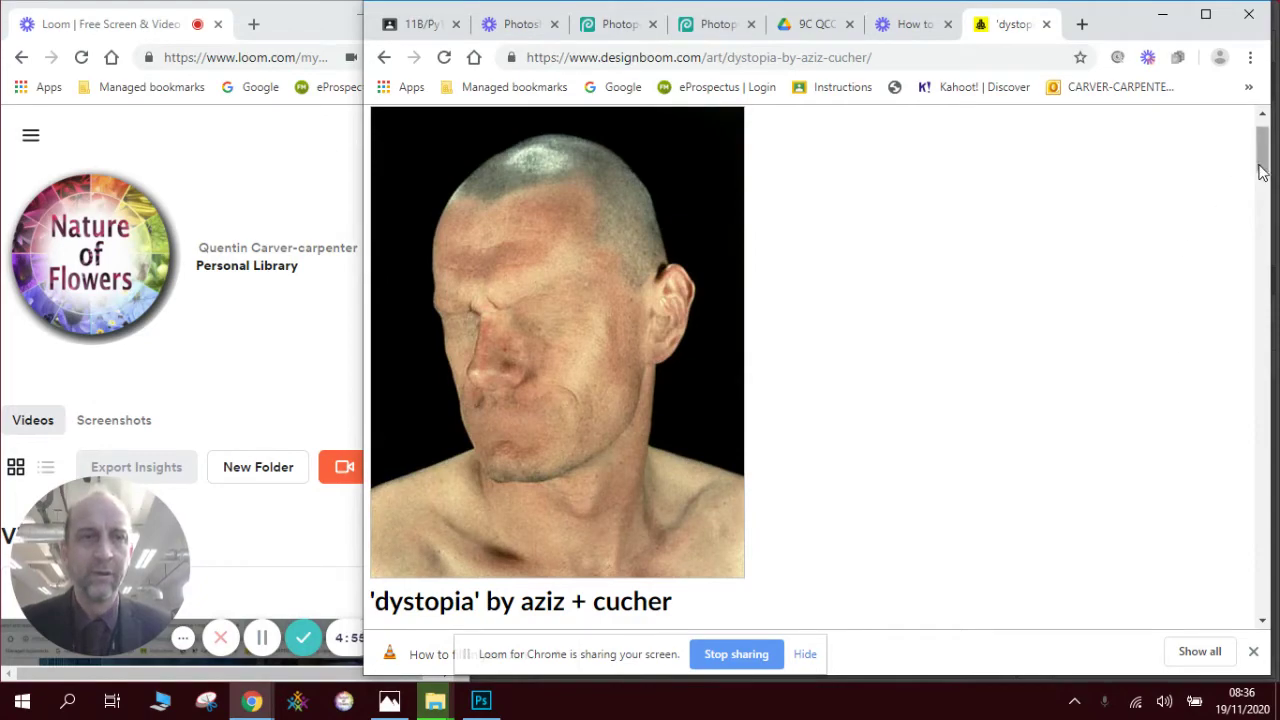
mouse_move(1260, 158)
mouse_down()
mouse_move(1274, 355)
mouse_move(1270, 148)
mouse_move(1265, 212)
mouse_move(1265, 160)
mouse_up()
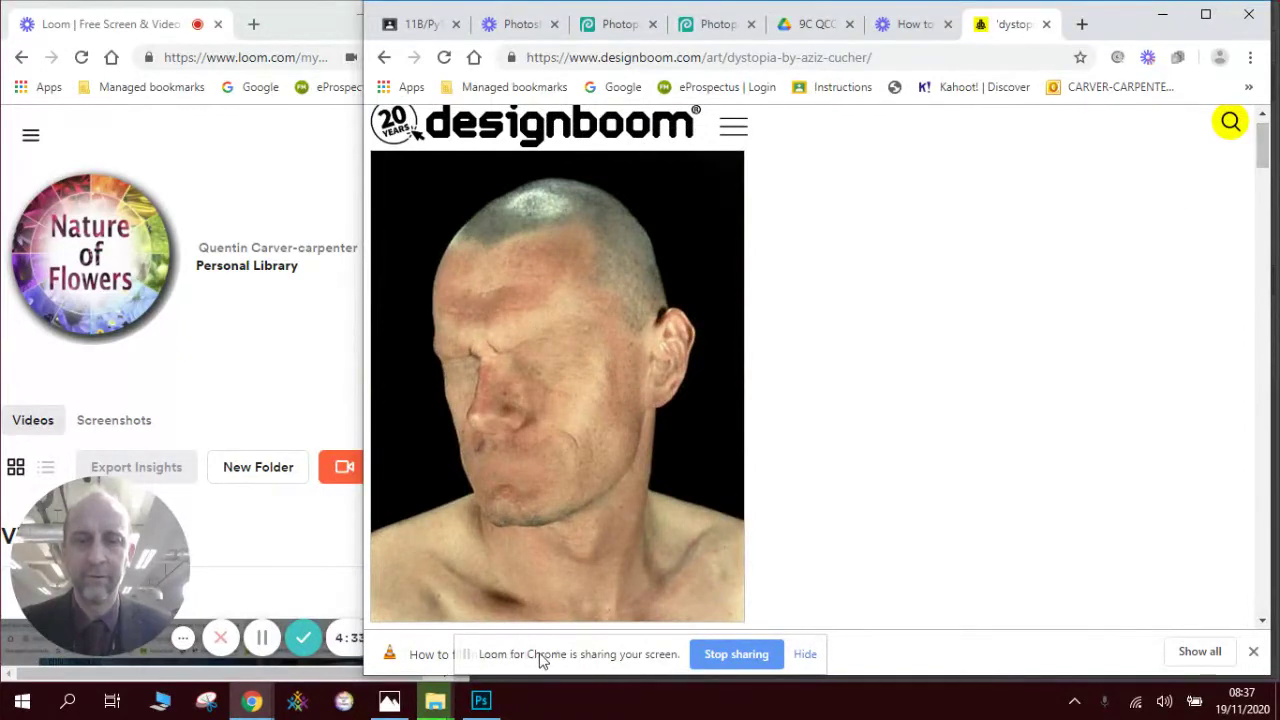
Switch to Photoshop and cover the eyebrow and eye on the portrait's left side with forehead skin using the Healing Brush
click(488, 705)
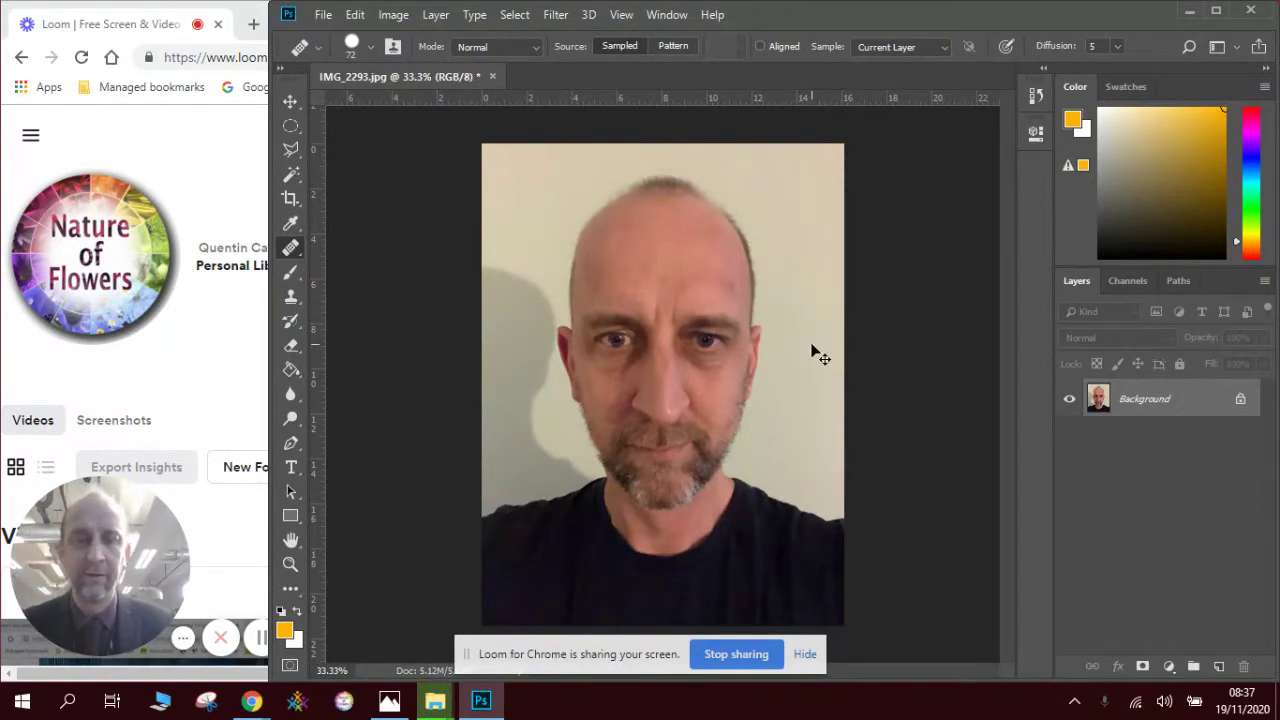
key(ctrl+plus)
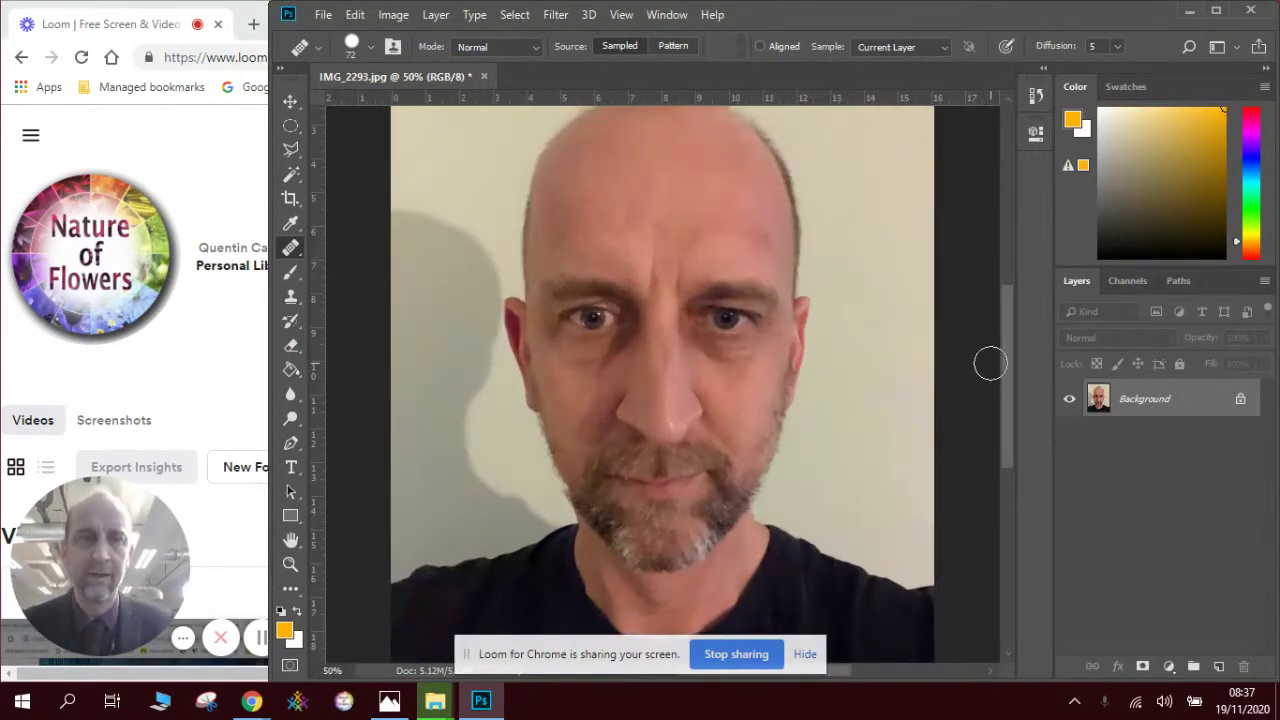
drag(1003, 368, 1001, 361)
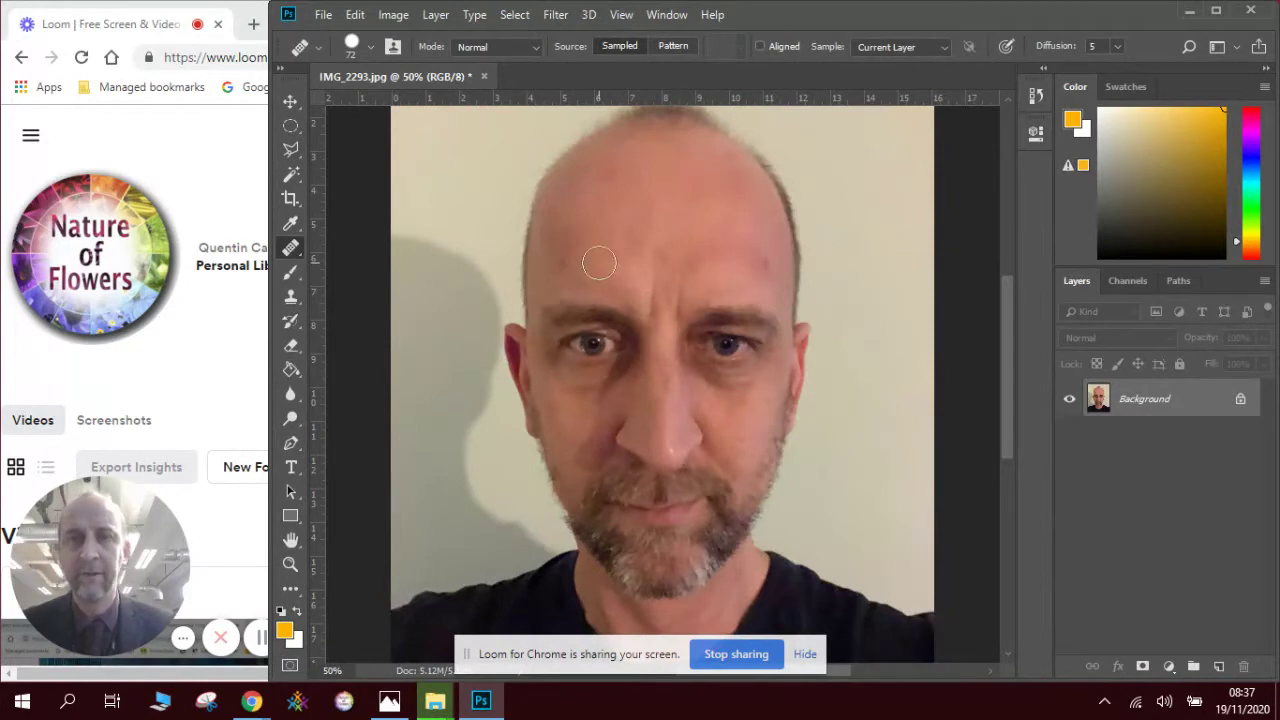
click(601, 263)
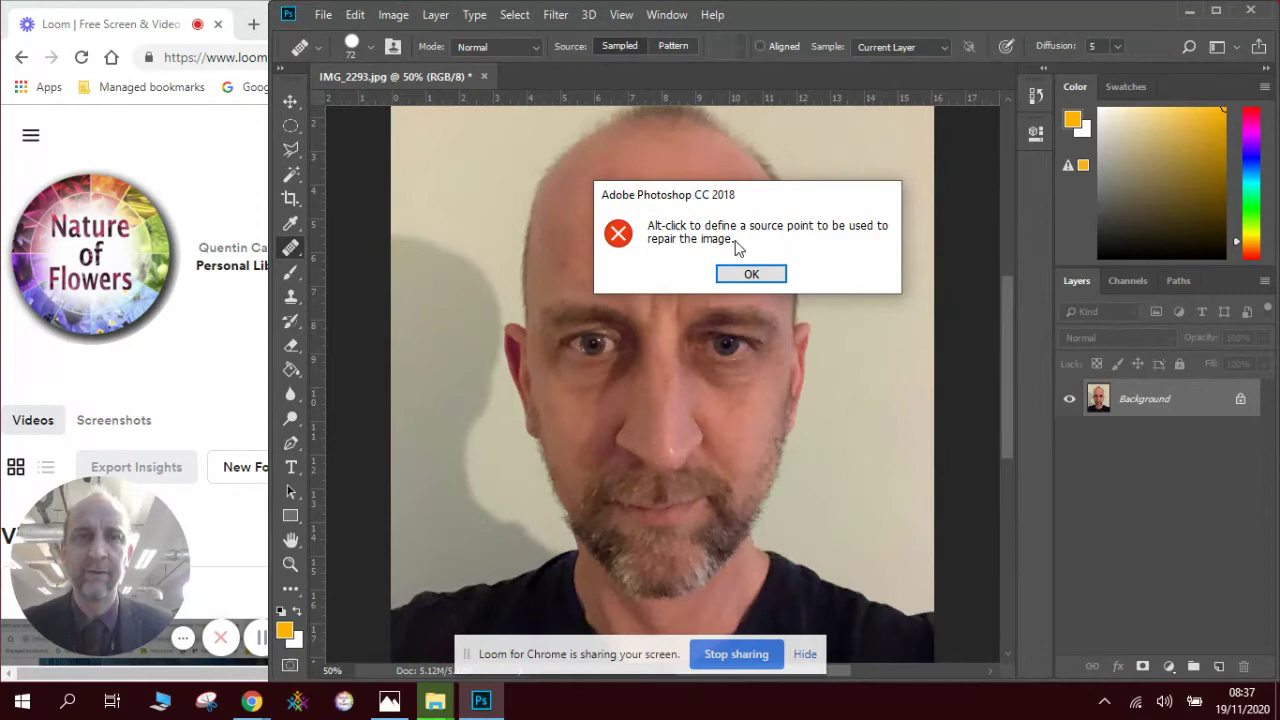
click(756, 270)
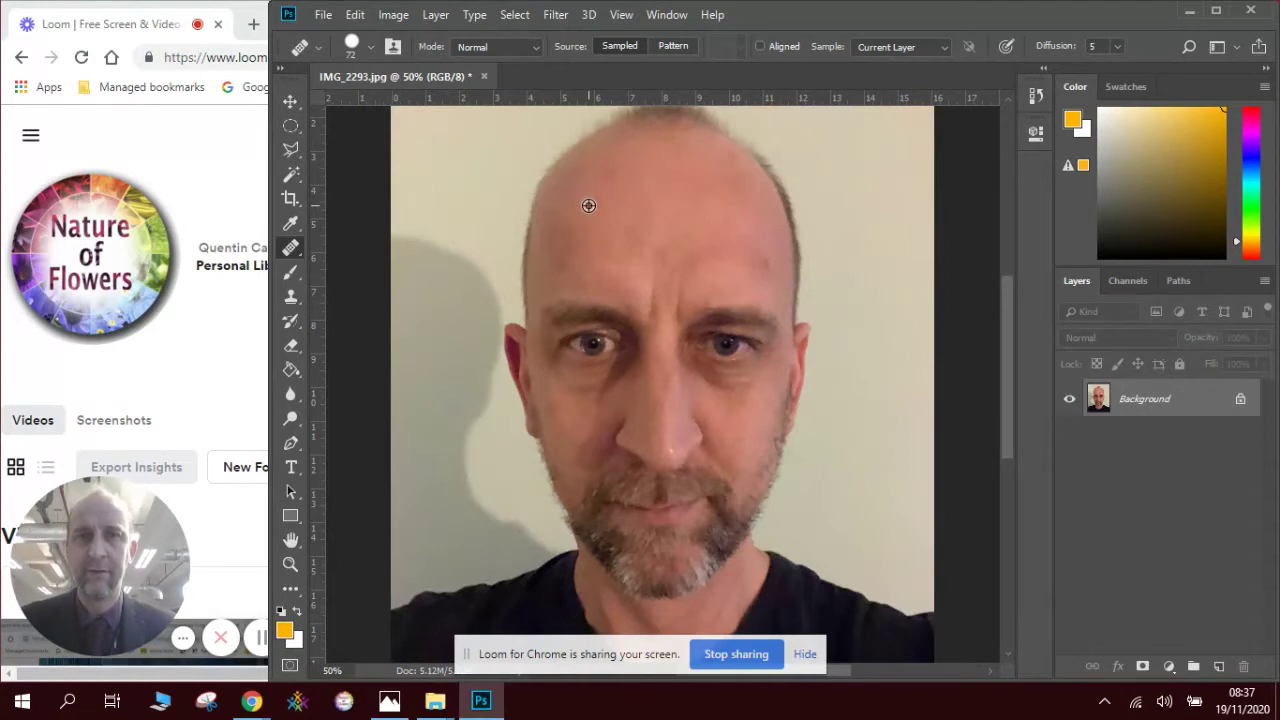
alt+click(589, 206)
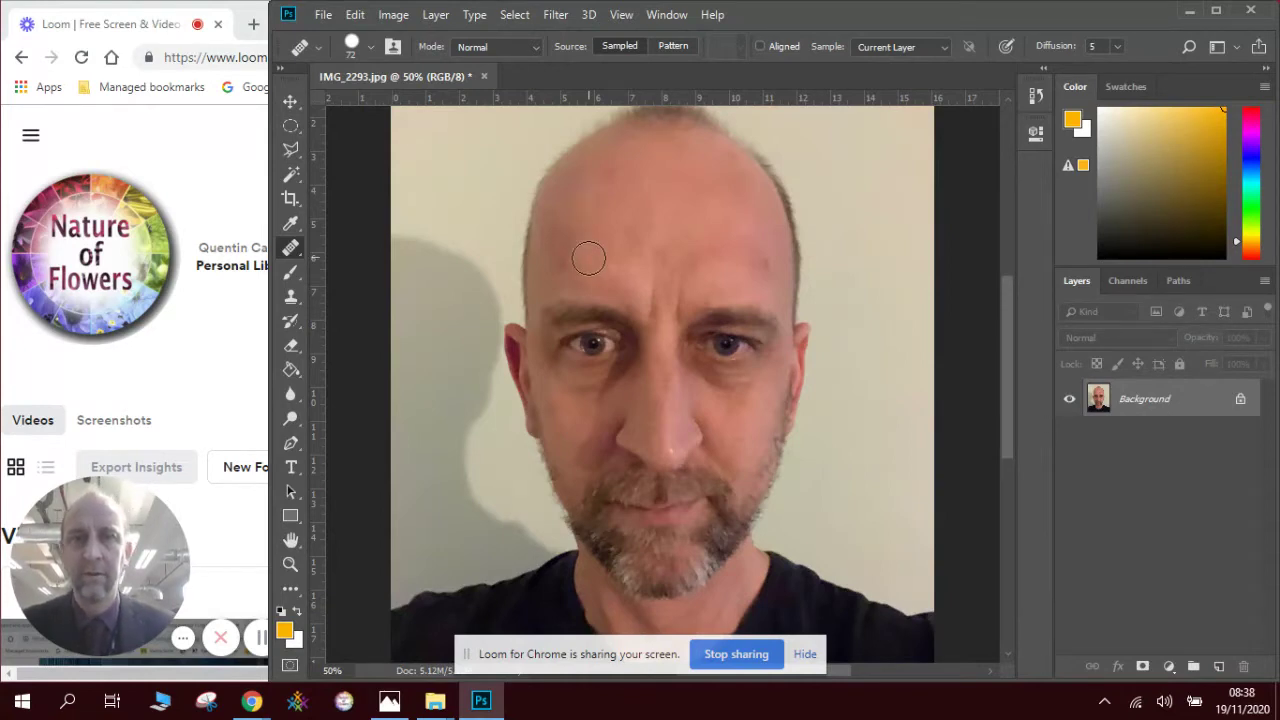
click(582, 316)
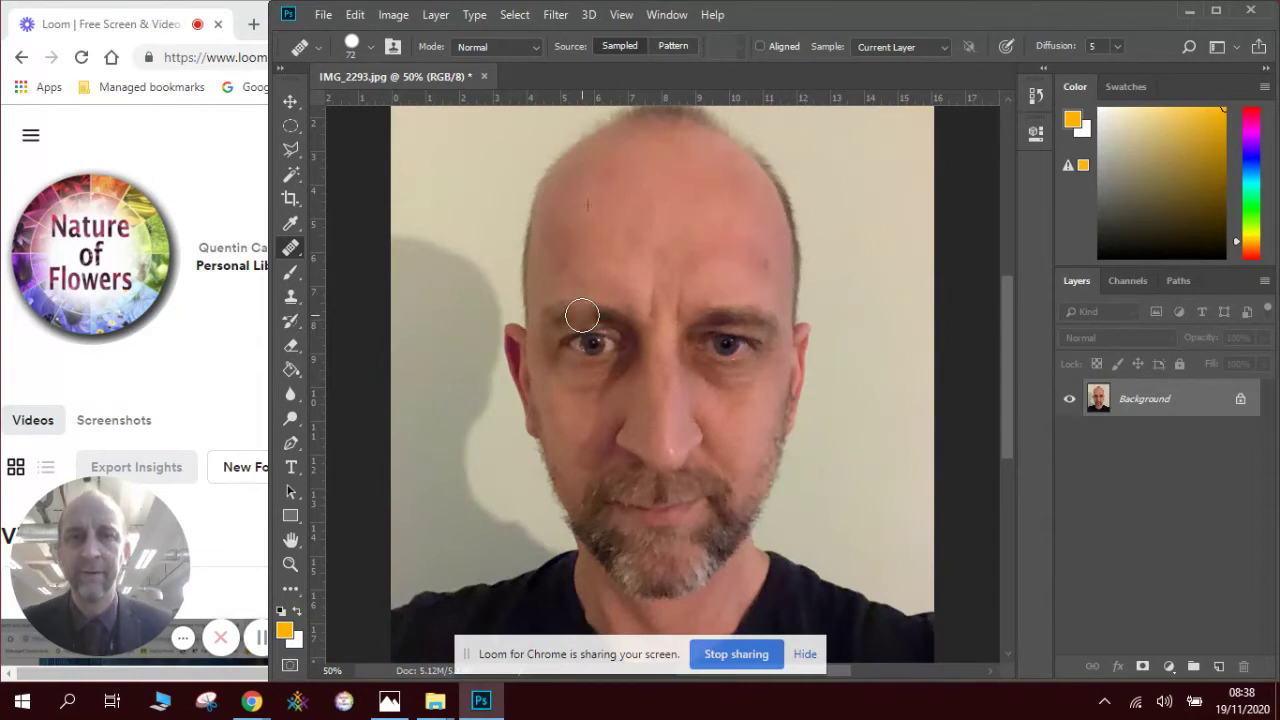
mouse_move(582, 316)
mouse_down()
mouse_move(553, 318)
mouse_move(617, 309)
mouse_move(628, 320)
mouse_move(585, 322)
mouse_move(555, 335)
mouse_move(555, 350)
mouse_move(593, 329)
mouse_move(616, 339)
mouse_up()
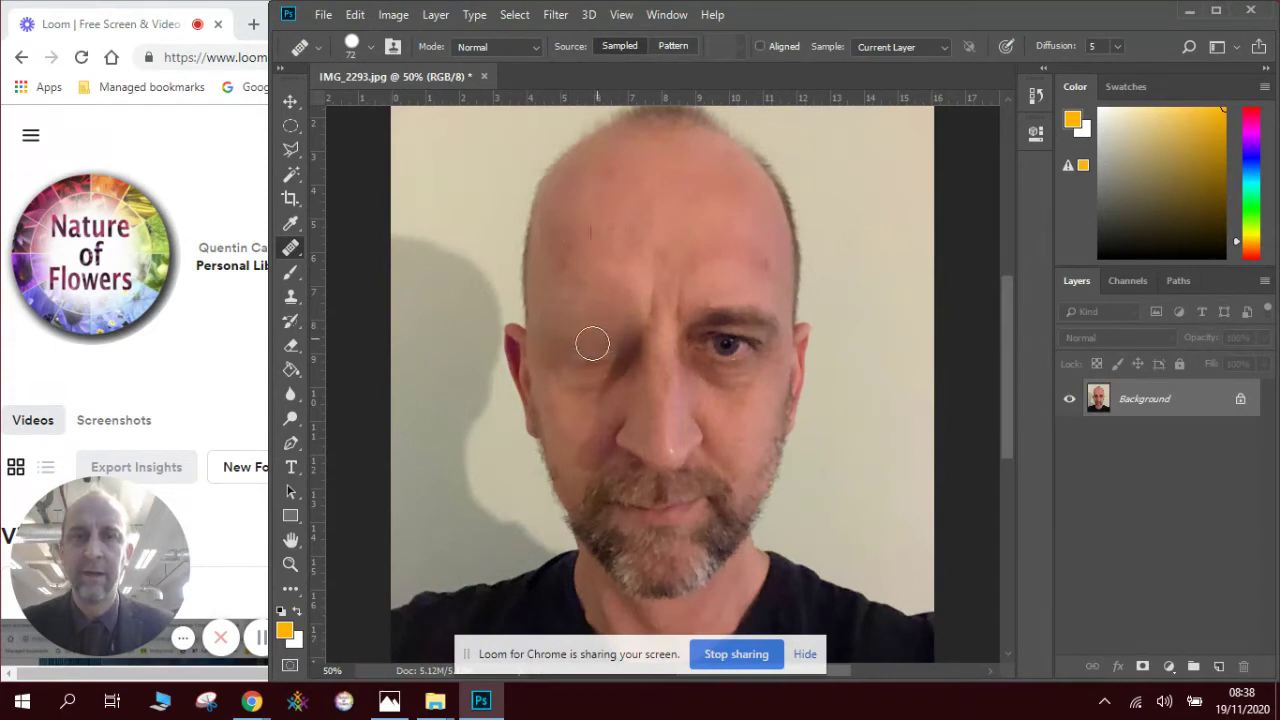
drag(588, 351, 589, 351)
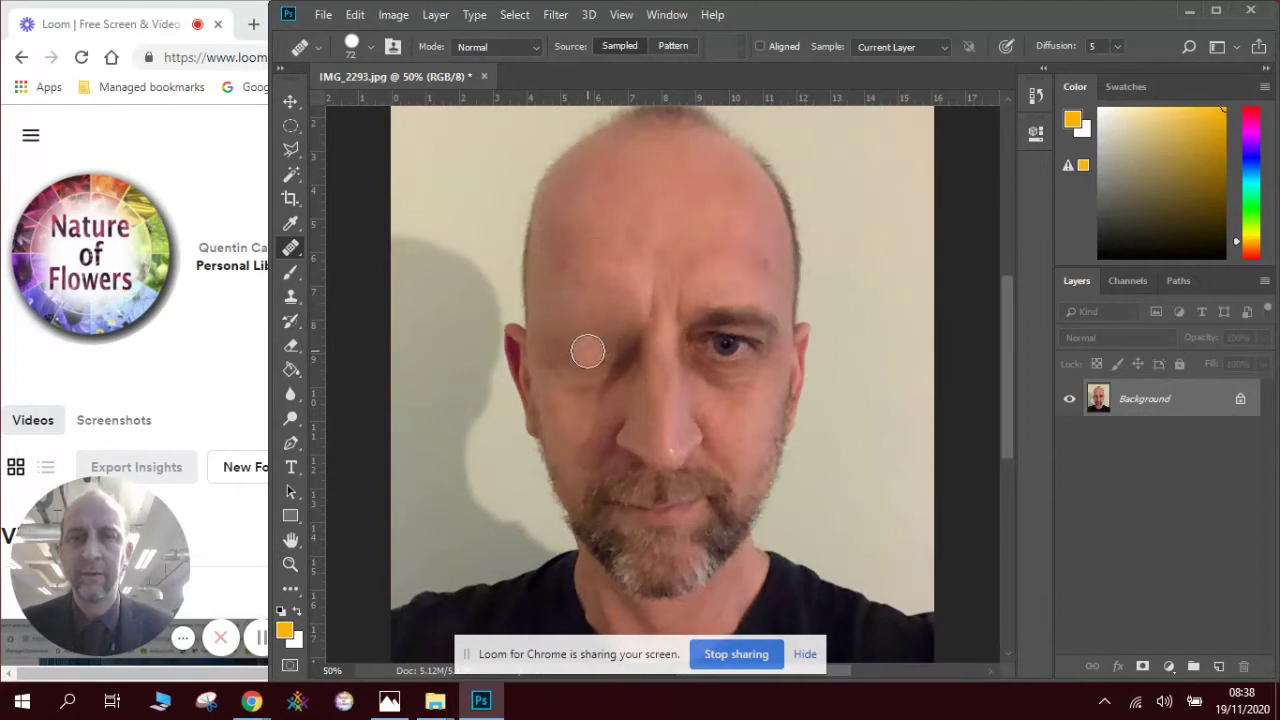
Heal the lower lid of that eye with cheek skin and its inner corner with skin from the middle of the forehead
alt+click(566, 420)
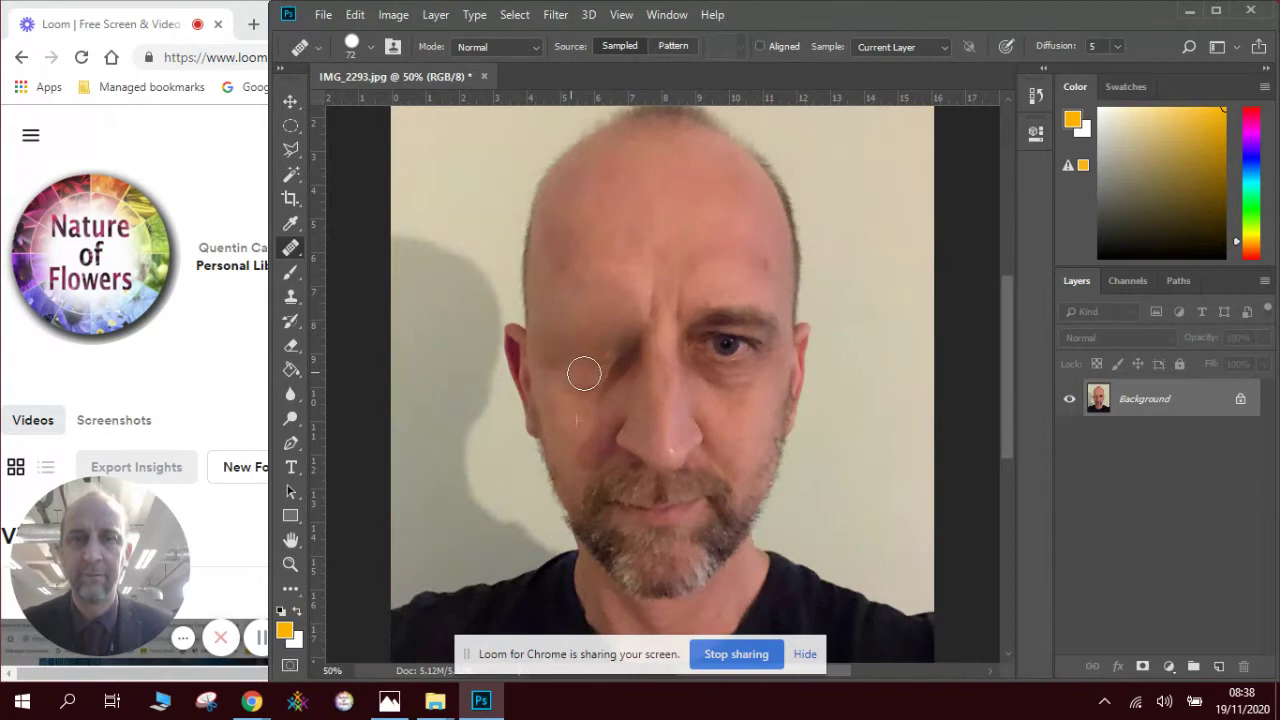
mouse_move(575, 369)
mouse_down()
mouse_move(560, 360)
mouse_move(621, 370)
mouse_up()
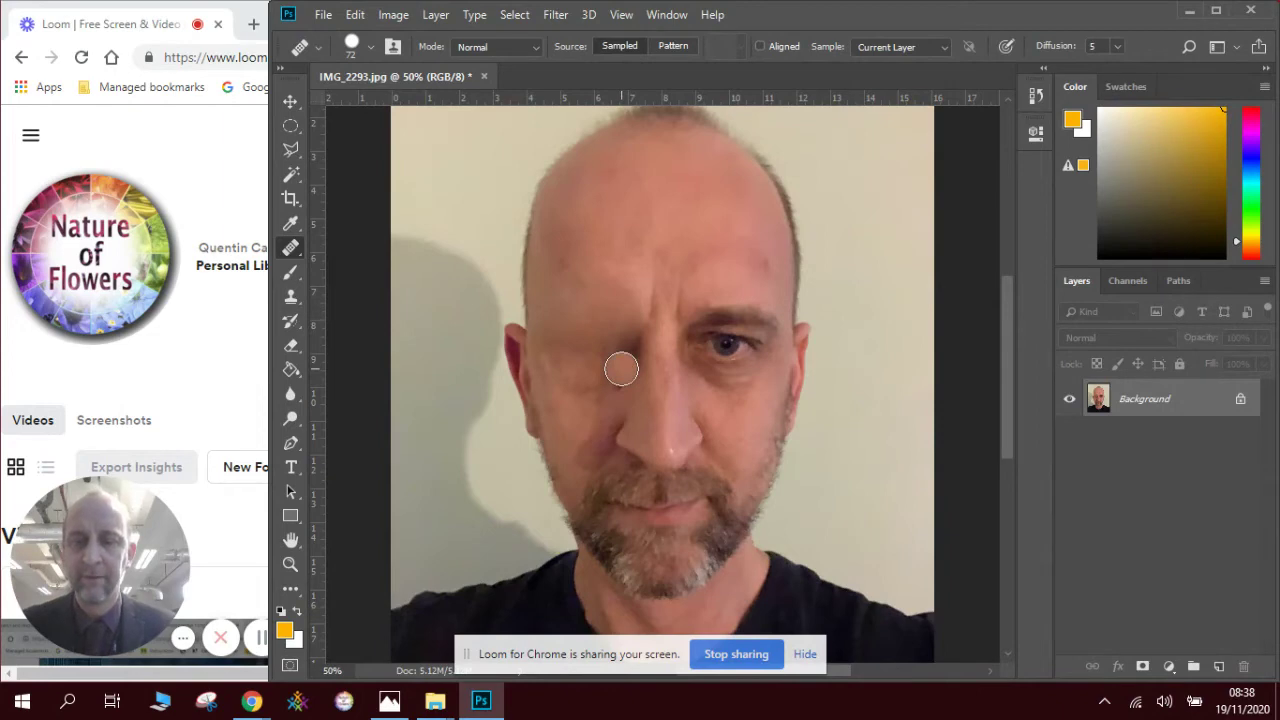
alt+click(654, 261)
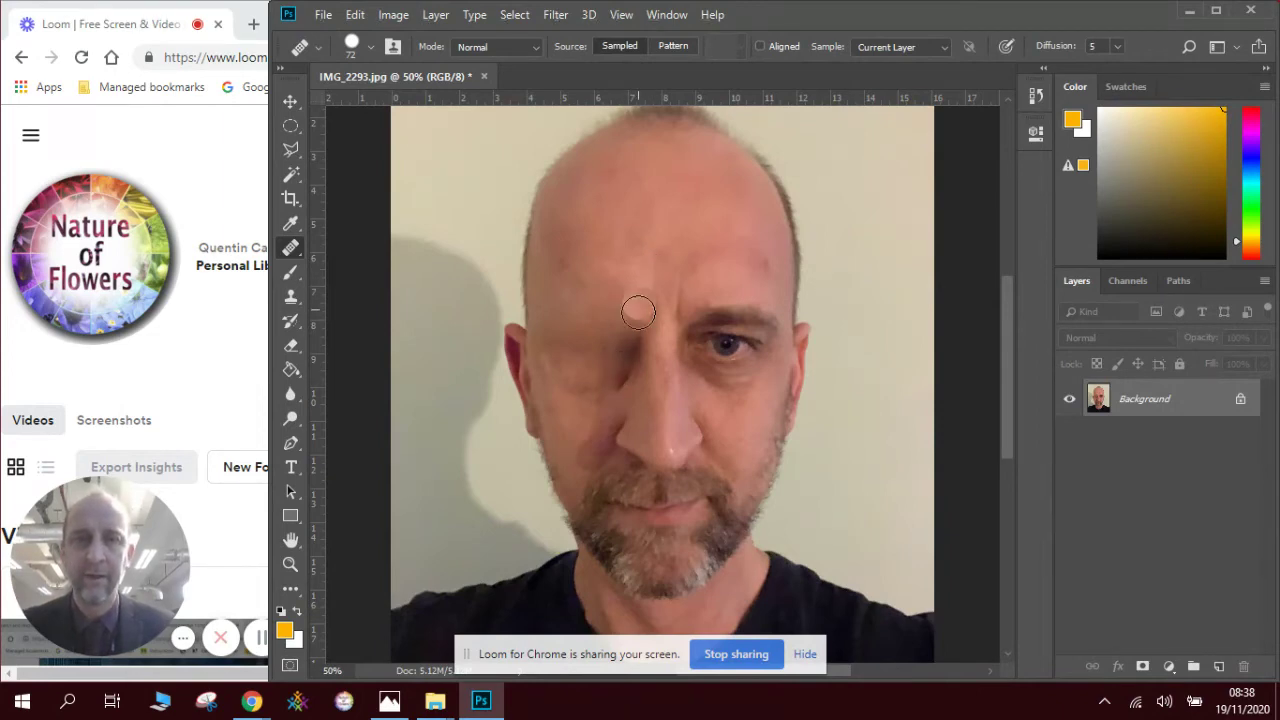
mouse_move(639, 316)
mouse_down()
mouse_move(617, 375)
mouse_move(629, 351)
mouse_up()
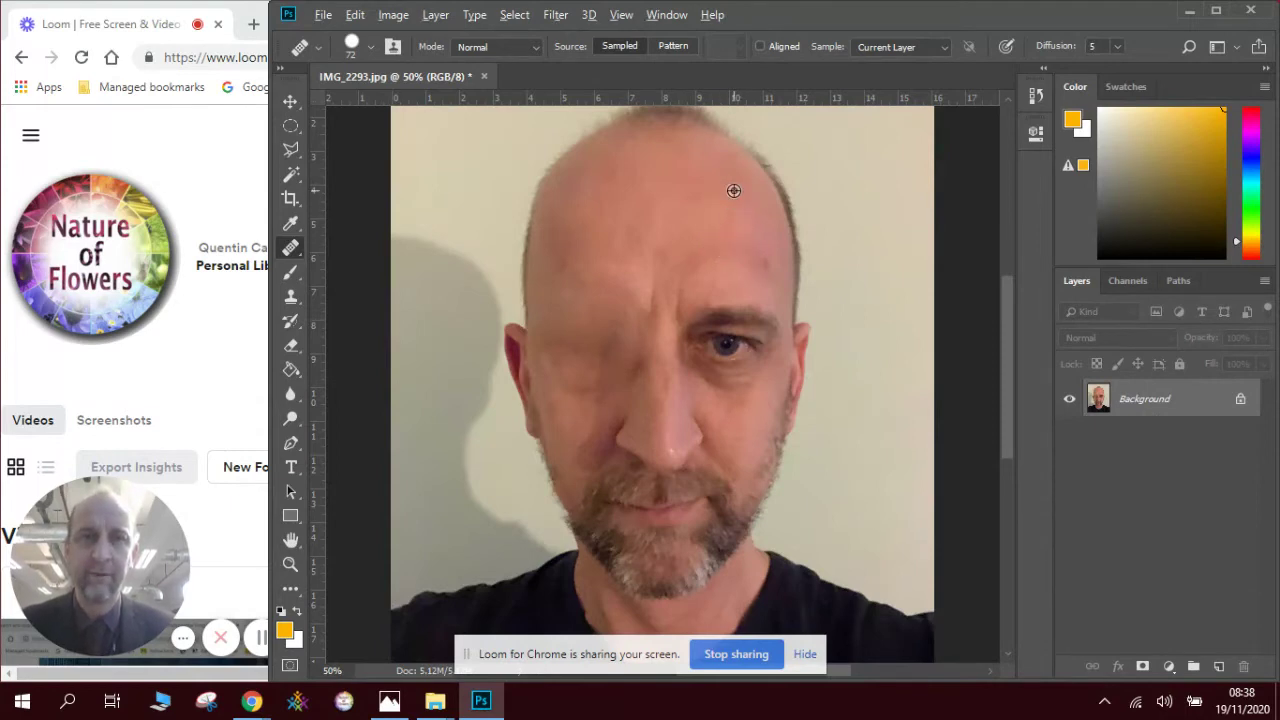
Heal over the eyebrow and eye on the portrait's right side using skin sampled from the forehead
alt+click(734, 190)
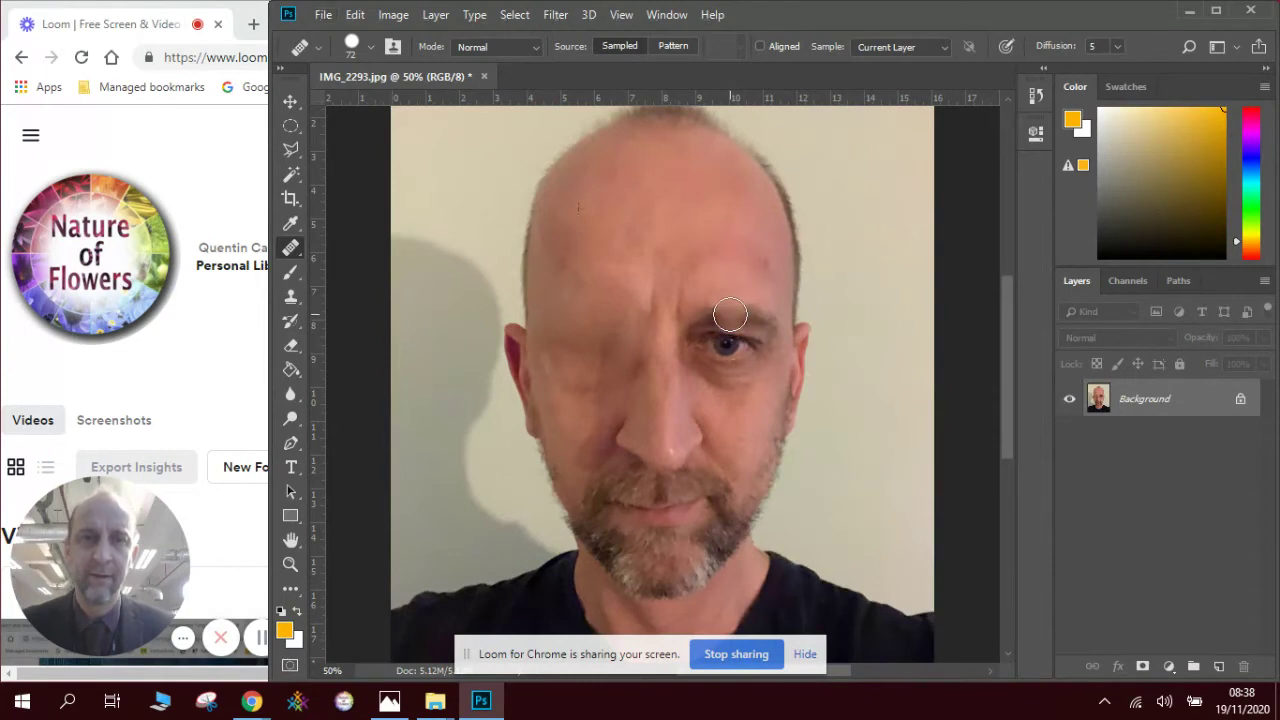
mouse_move(704, 322)
mouse_down()
mouse_move(743, 311)
mouse_move(766, 336)
mouse_move(707, 330)
mouse_up()
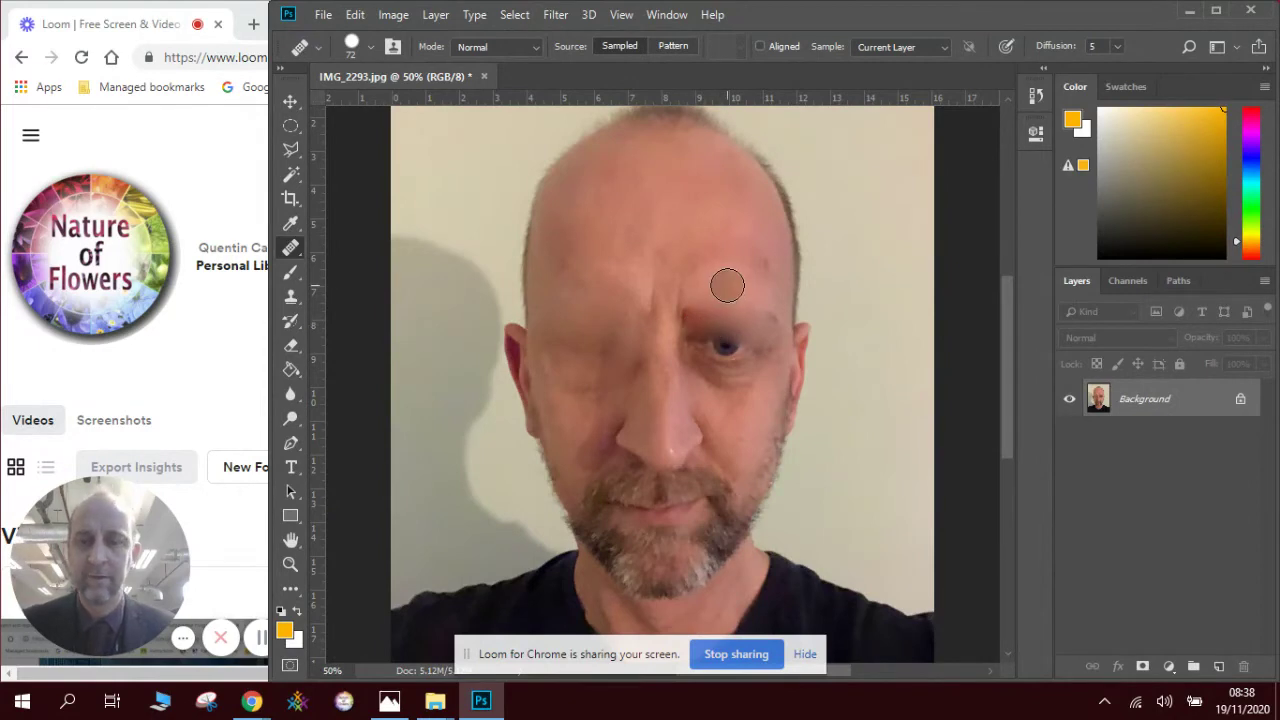
alt+click(728, 273)
alt+click(683, 188)
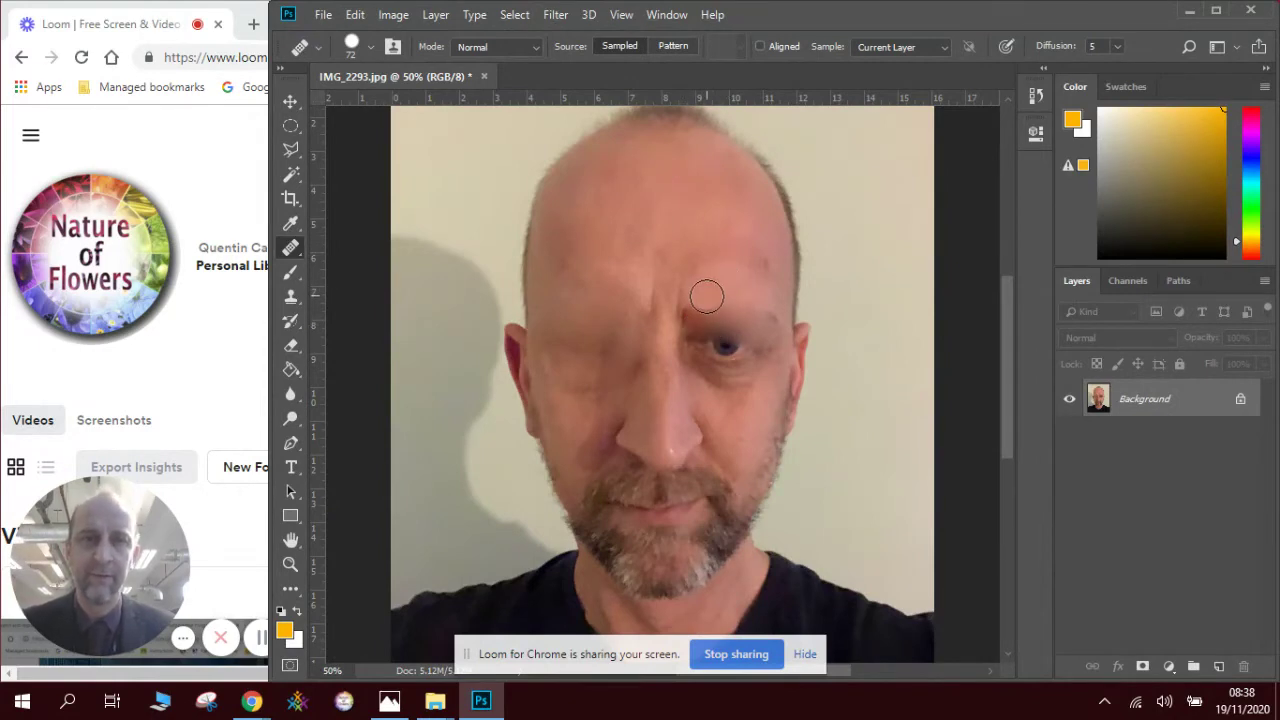
mouse_move(708, 303)
mouse_down()
mouse_move(689, 313)
mouse_move(712, 338)
mouse_move(748, 341)
mouse_up()
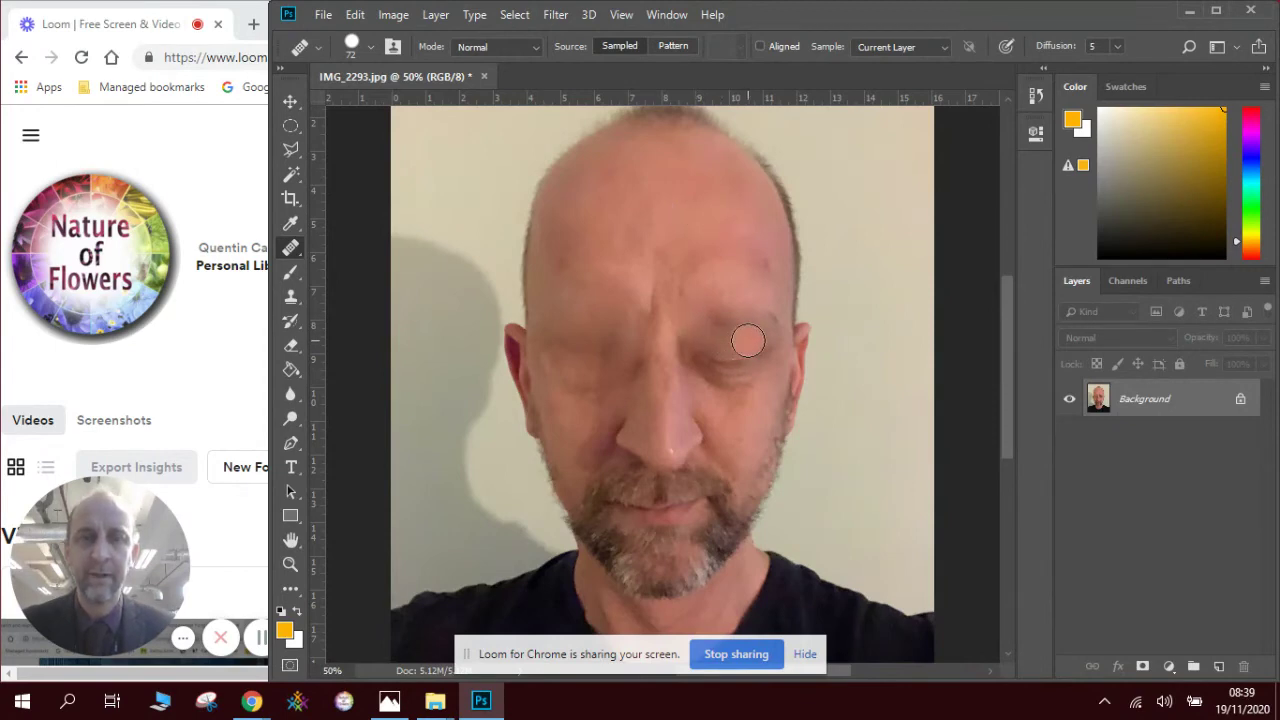
Heal the under-eye area on the portrait's right side with cheek skin and its outer corner with forehead skin
alt+click(770, 424)
mouse_move(744, 366)
mouse_down()
mouse_move(711, 366)
mouse_move(770, 350)
mouse_move(752, 362)
mouse_up()
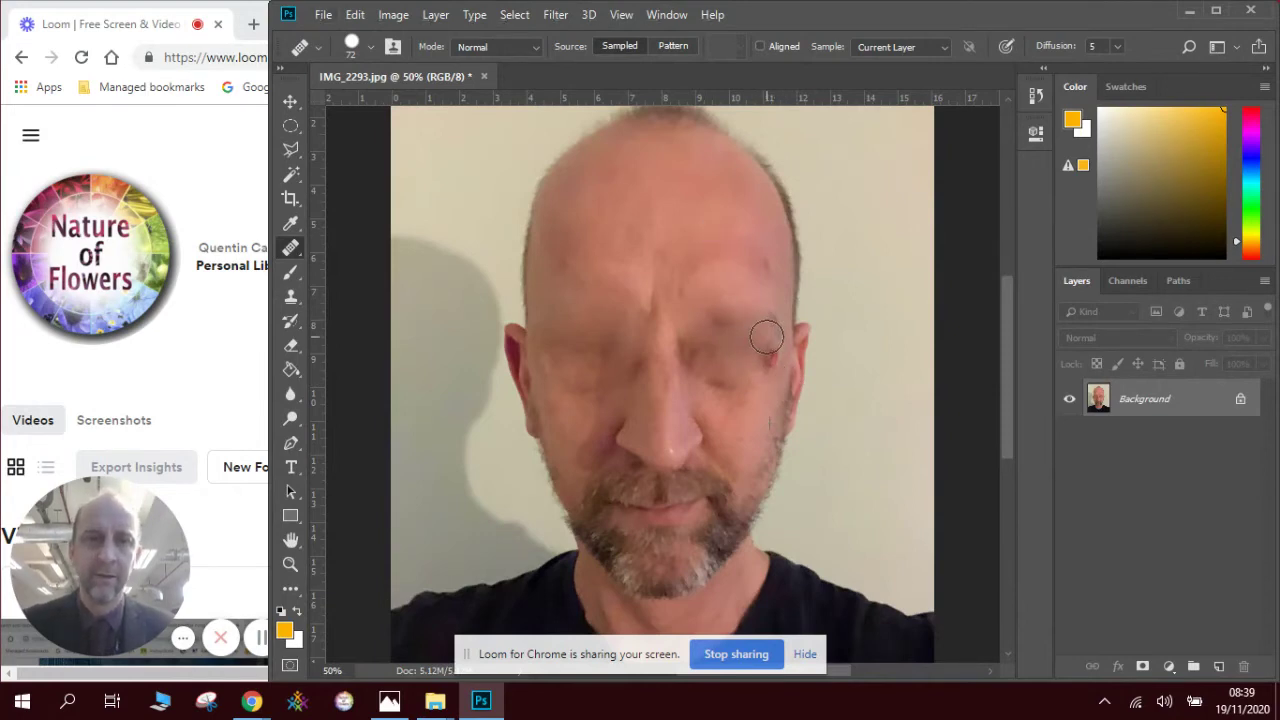
mouse_move(767, 336)
mouse_down()
mouse_move(767, 368)
mouse_move(769, 345)
mouse_up()
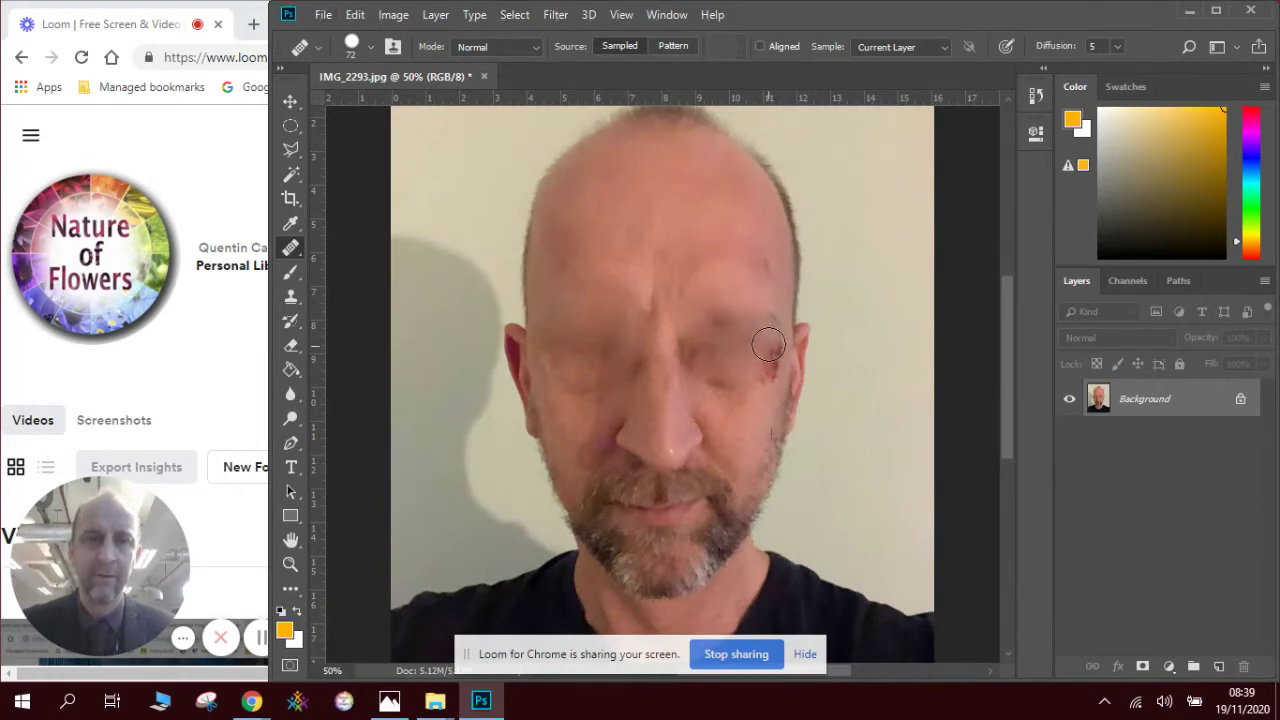
alt+click(686, 198)
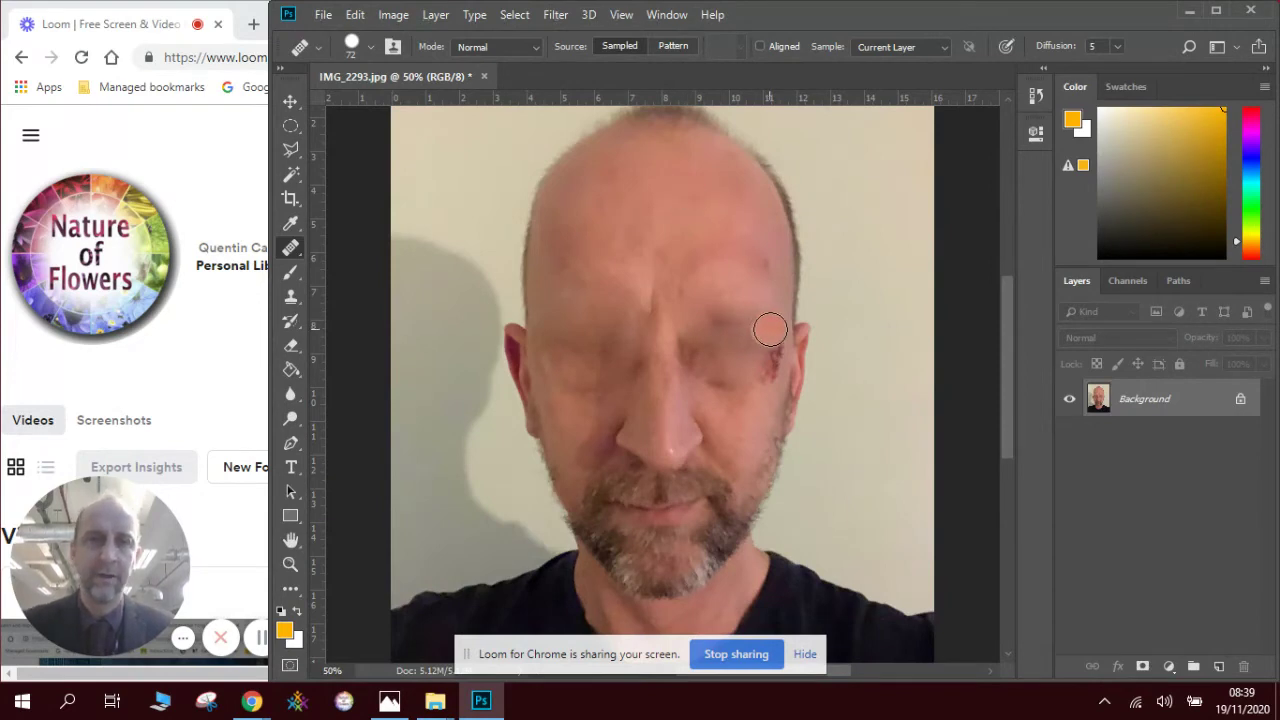
mouse_move(771, 332)
mouse_down()
mouse_move(783, 338)
mouse_move(769, 377)
mouse_up()
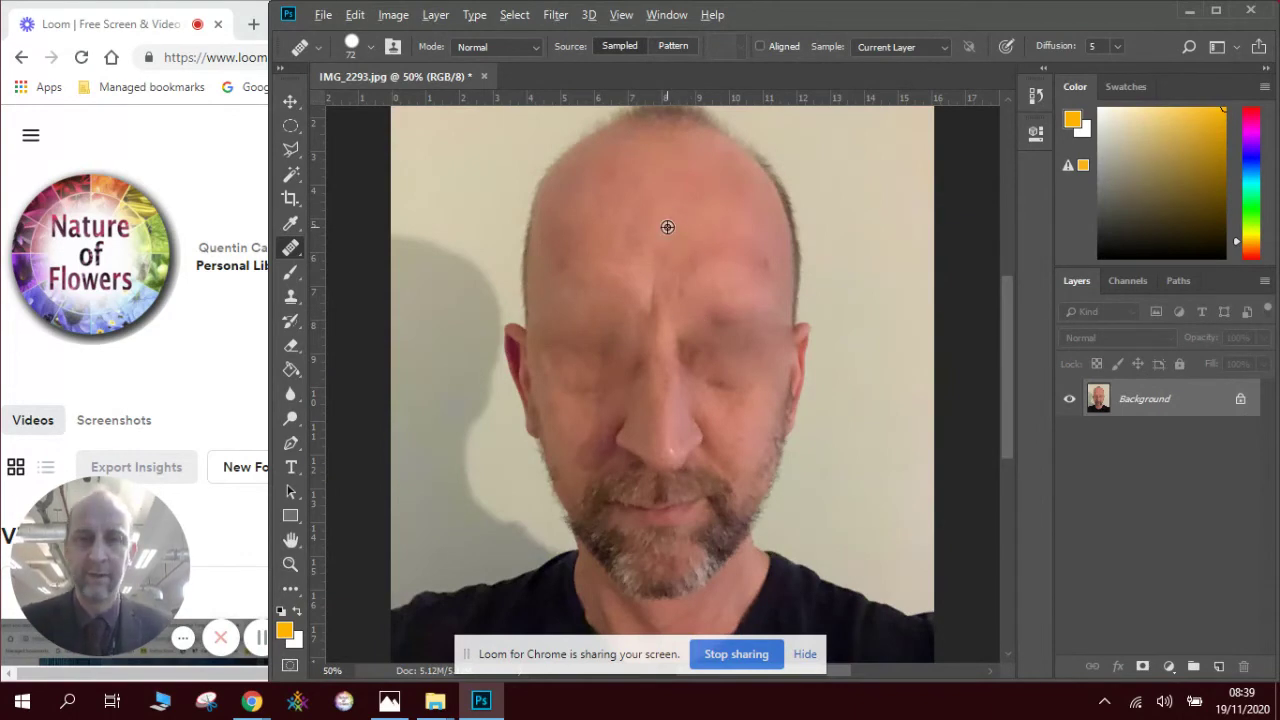
Cover the mouth with healed skin sampled from the middle of the forehead, and smooth away the nostrils and sides of the nose
alt+click(666, 226)
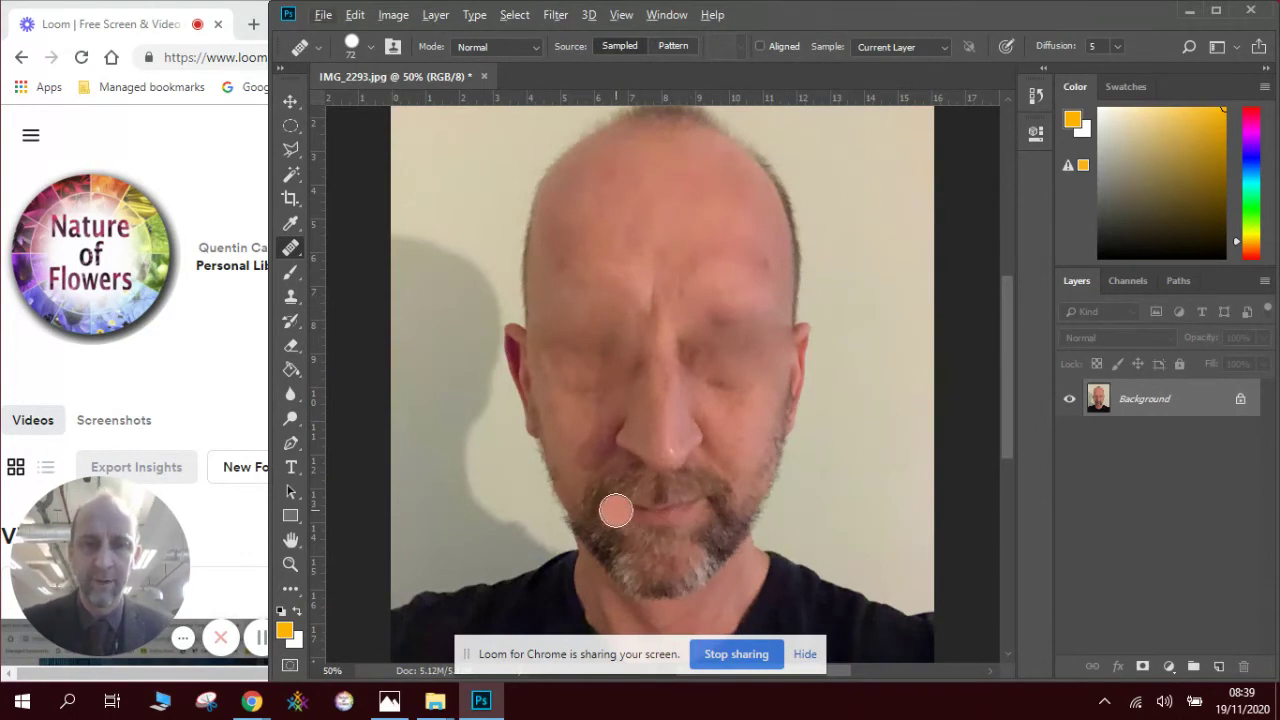
mouse_move(614, 509)
mouse_down()
mouse_move(691, 514)
mouse_move(705, 501)
mouse_move(619, 518)
mouse_move(679, 526)
mouse_move(732, 503)
mouse_move(633, 500)
mouse_move(666, 486)
mouse_move(697, 510)
mouse_up()
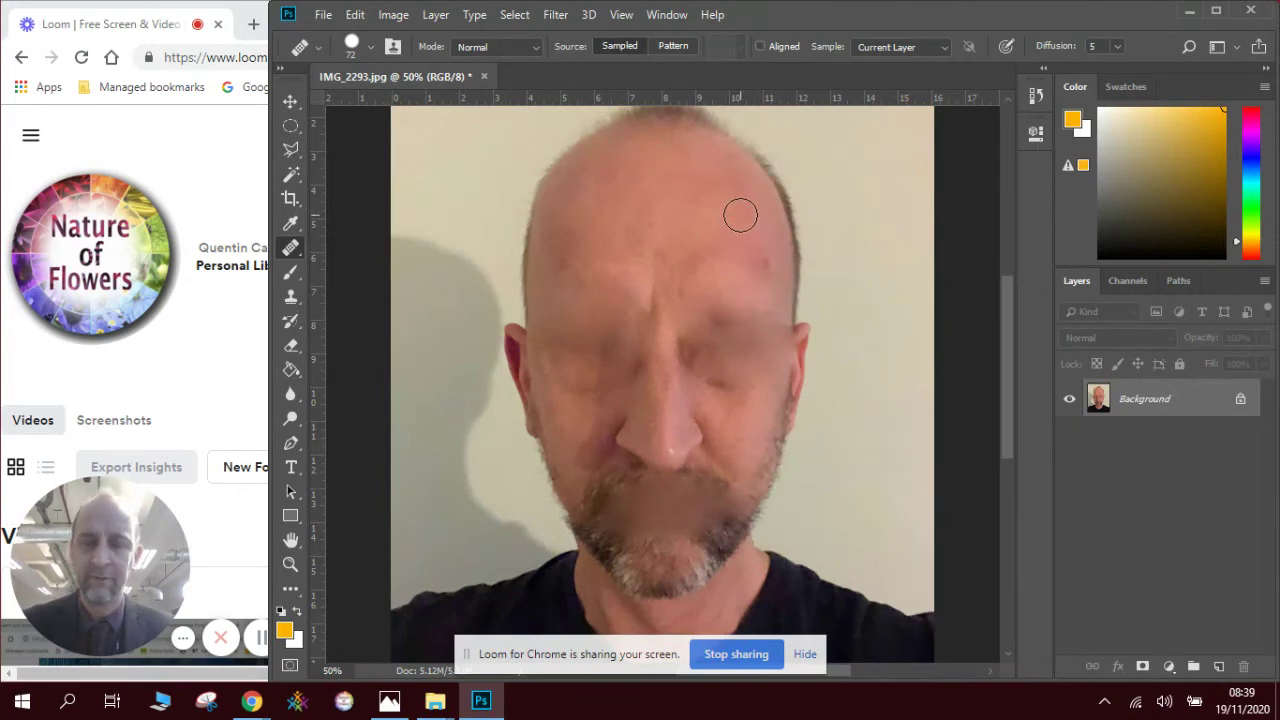
mouse_move(702, 450)
mouse_down()
mouse_move(650, 478)
mouse_move(606, 449)
mouse_move(630, 403)
mouse_up()
drag(706, 425, 724, 430)
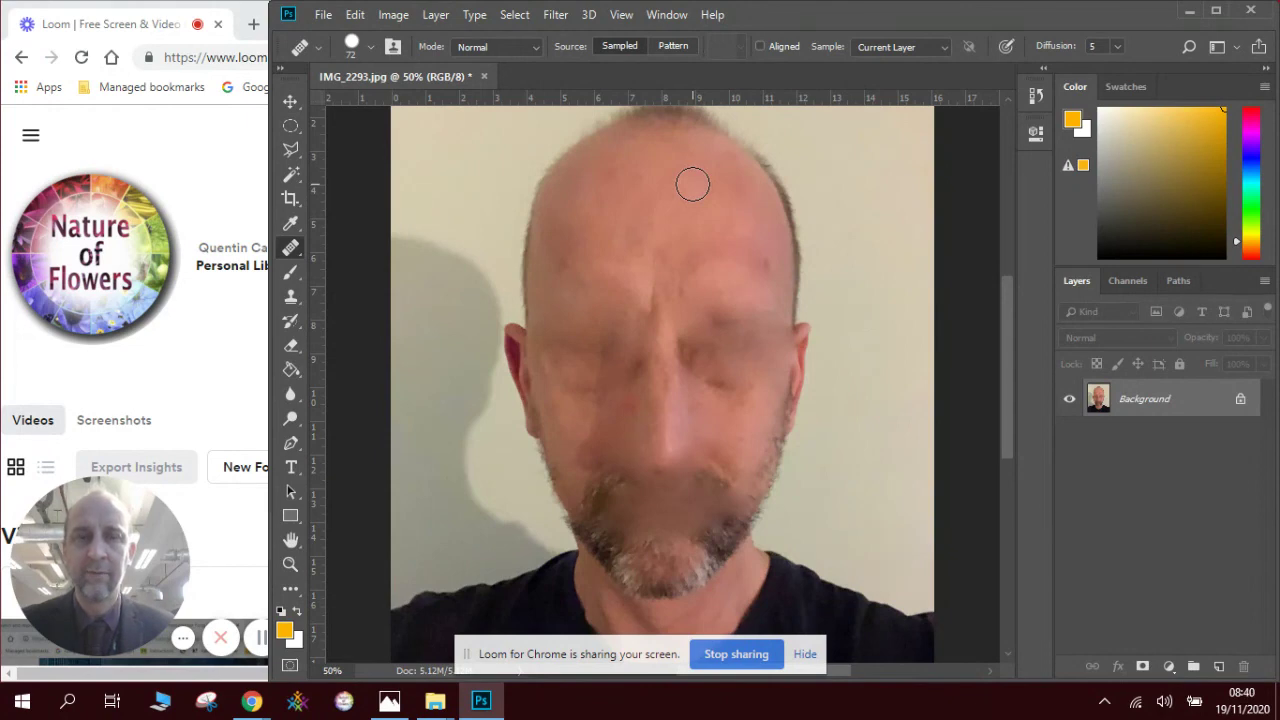
click(220, 540)
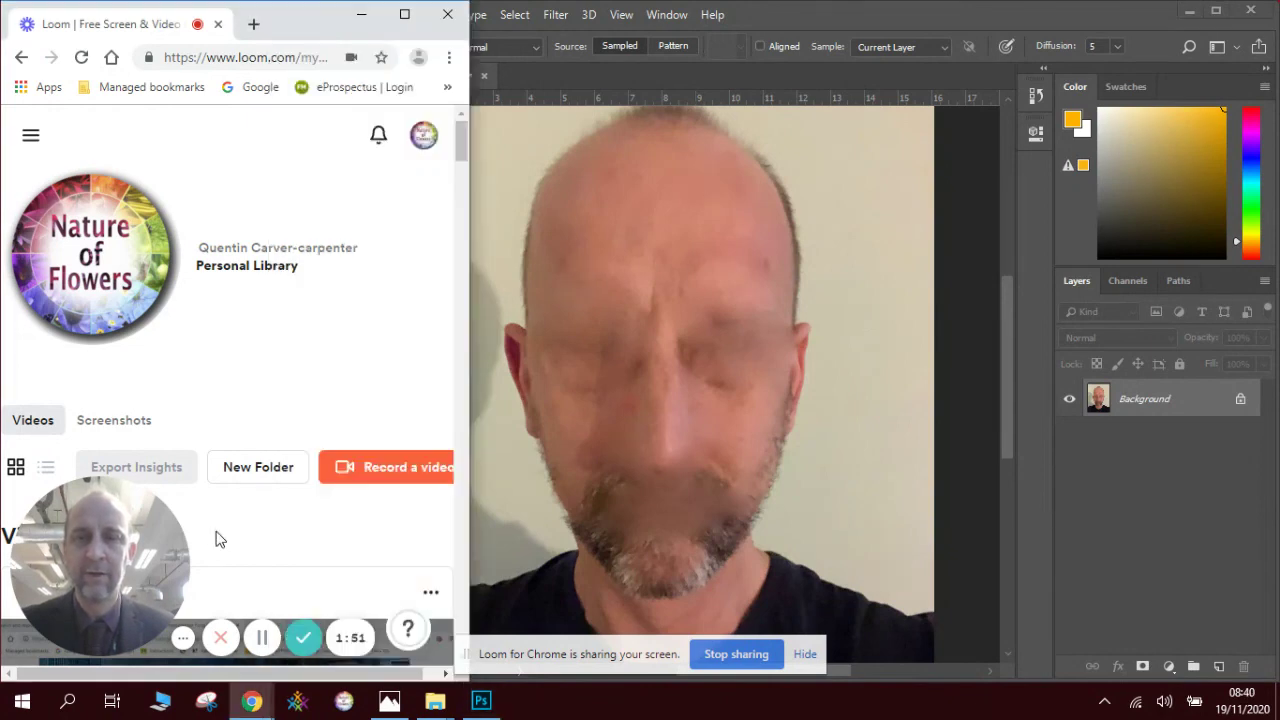